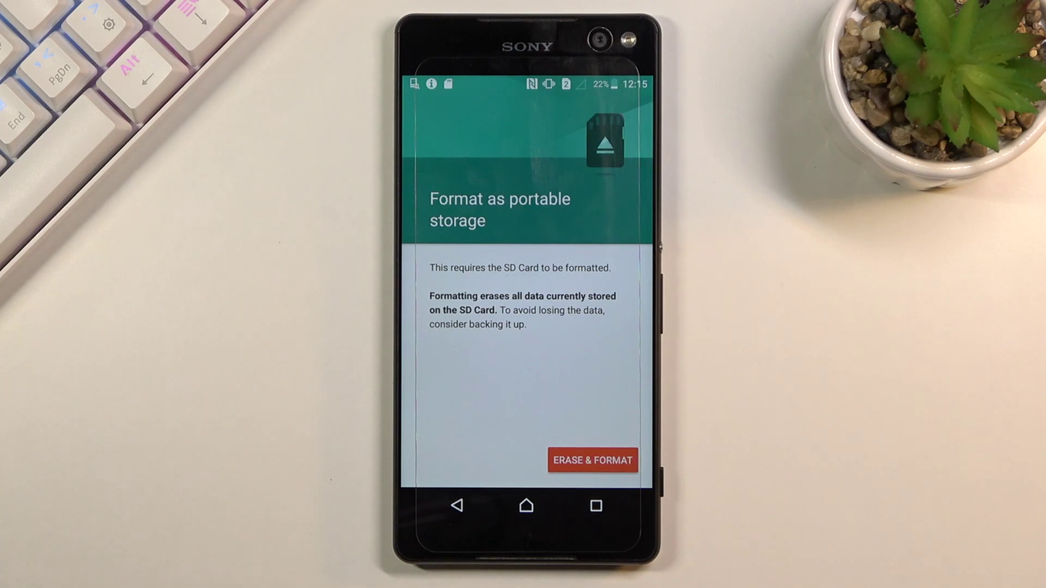
Erase and format the SD card, dismiss 'SD Card is ready' with DONE, then go Home.
left_click(593, 460)
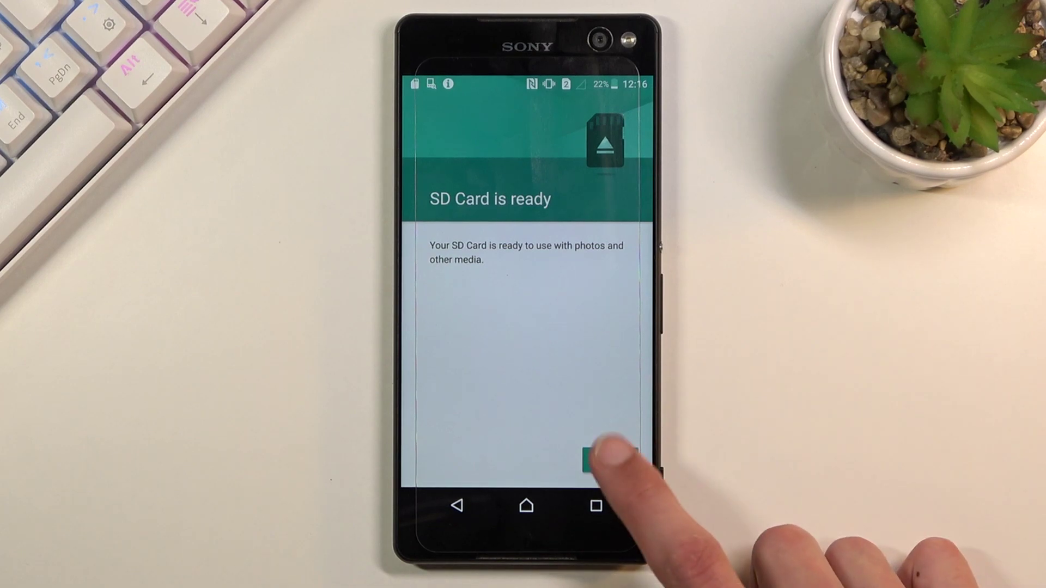
left_click(609, 460)
left_click(526, 506)
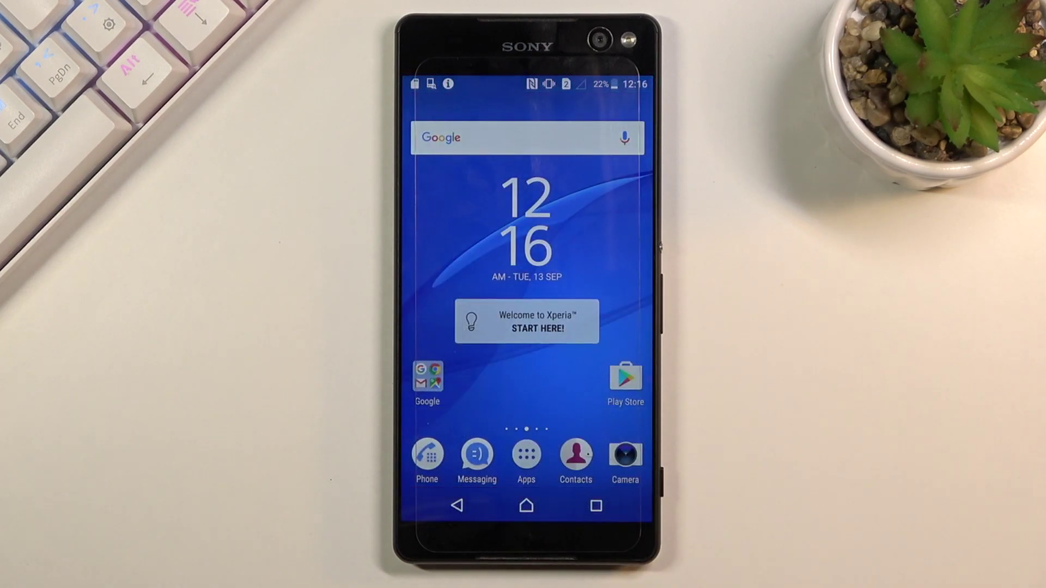